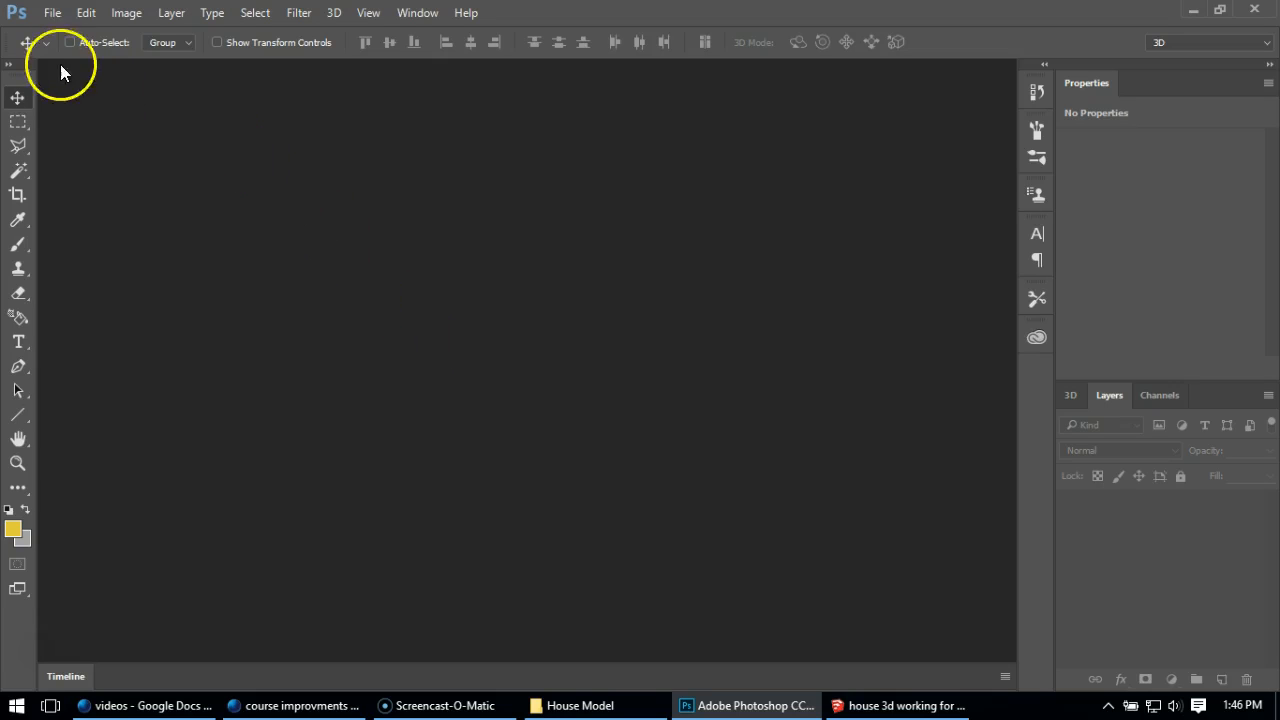
Create a new white RGB document 17 inches wide and 11 inches high at 72 pixels/inch.
left_click(51, 13)
left_click(45, 30)
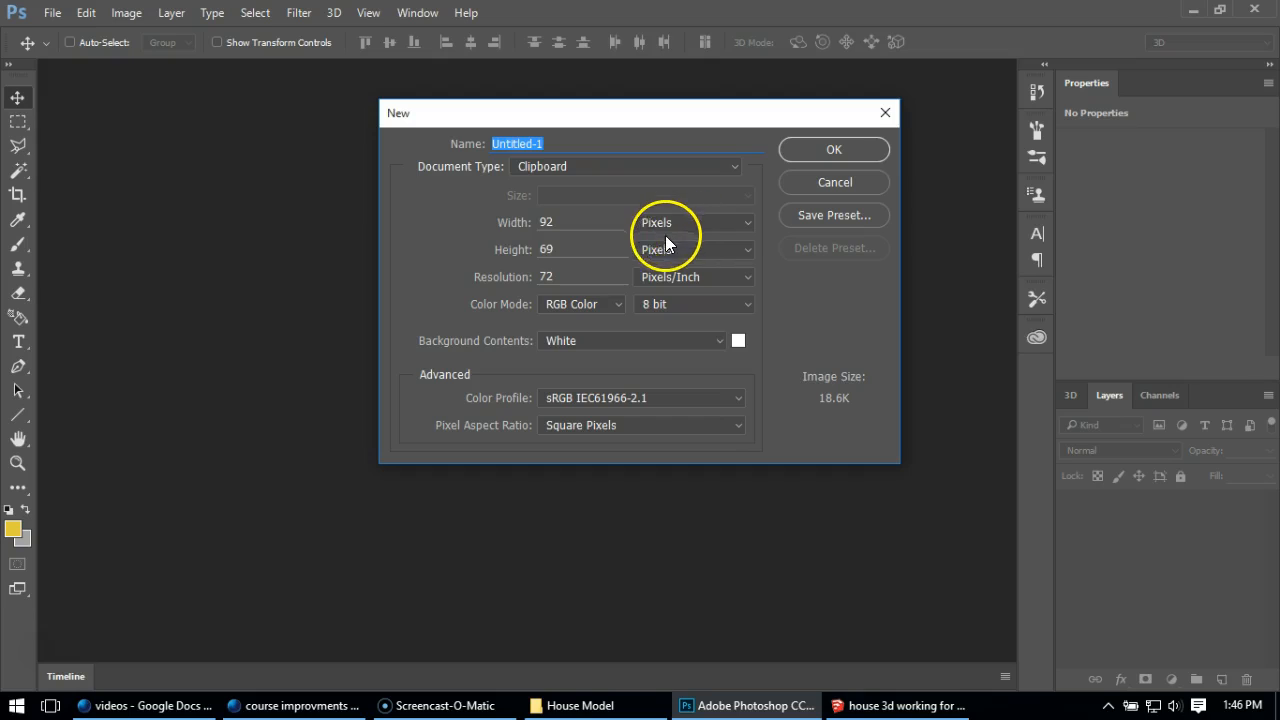
left_click(724, 231)
left_click(725, 254)
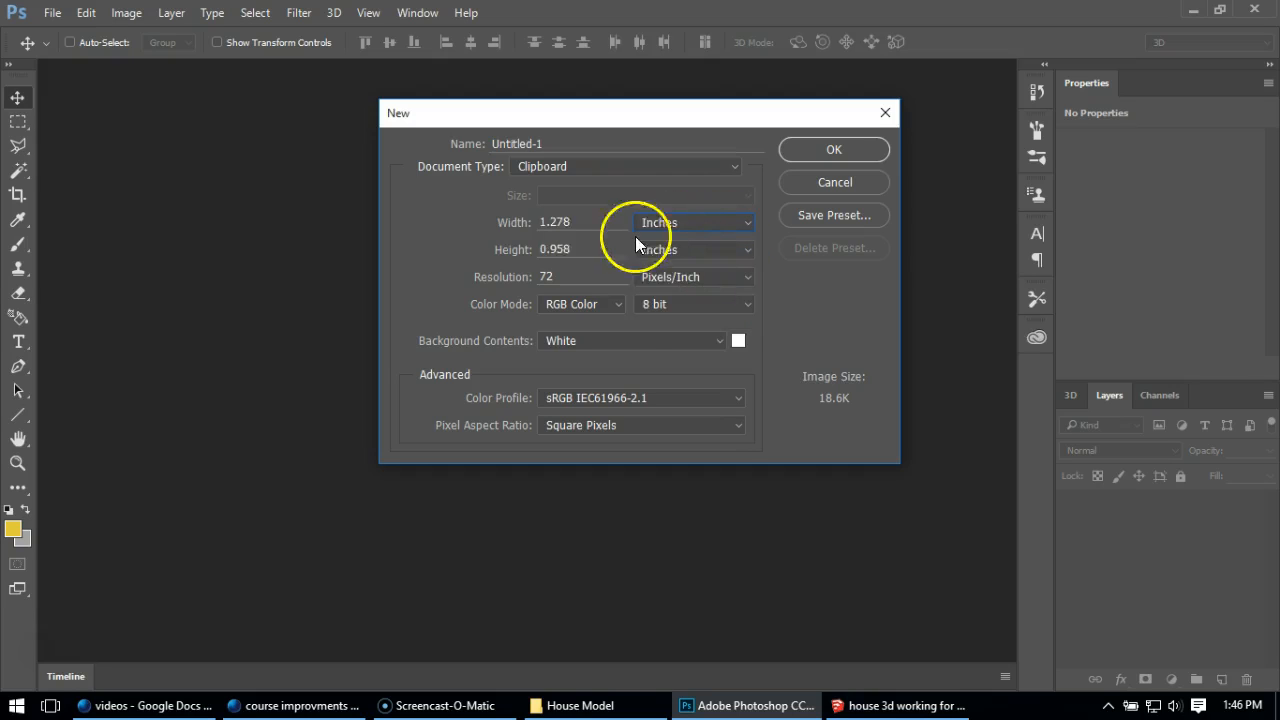
left_click_drag(575, 223, 454, 227)
type("17")
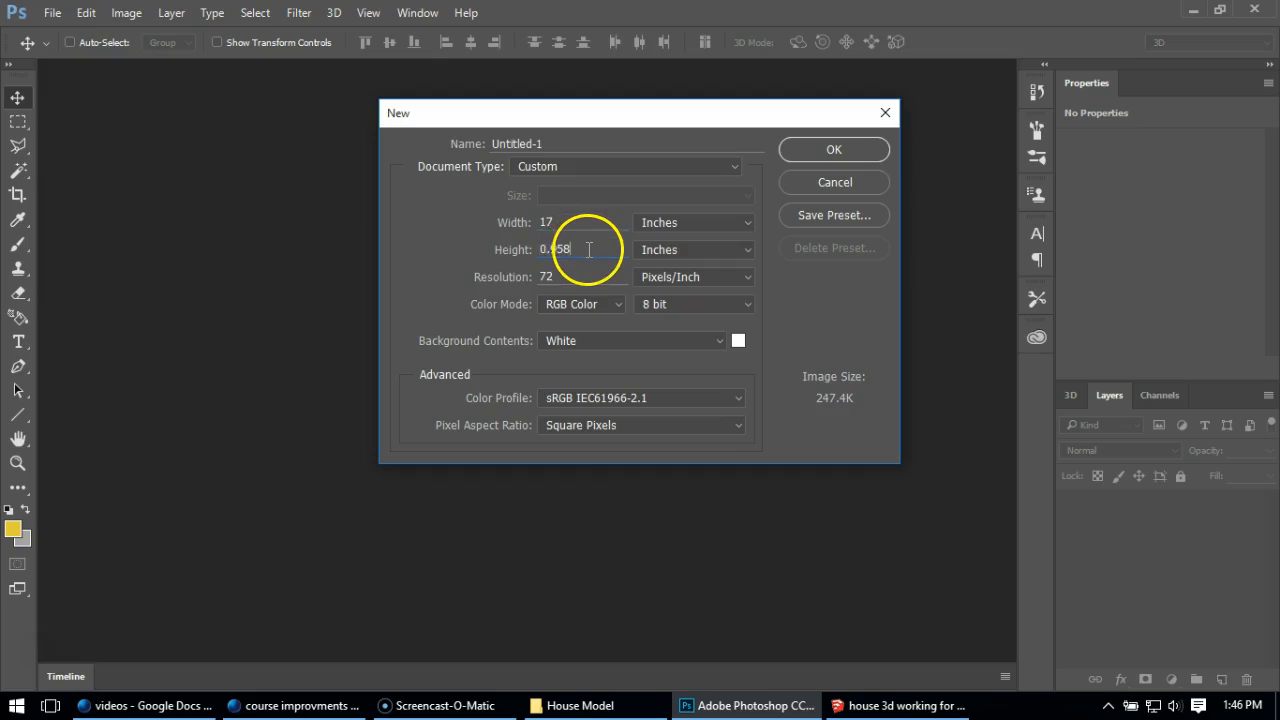
left_click_drag(585, 249, 494, 252)
type("11")
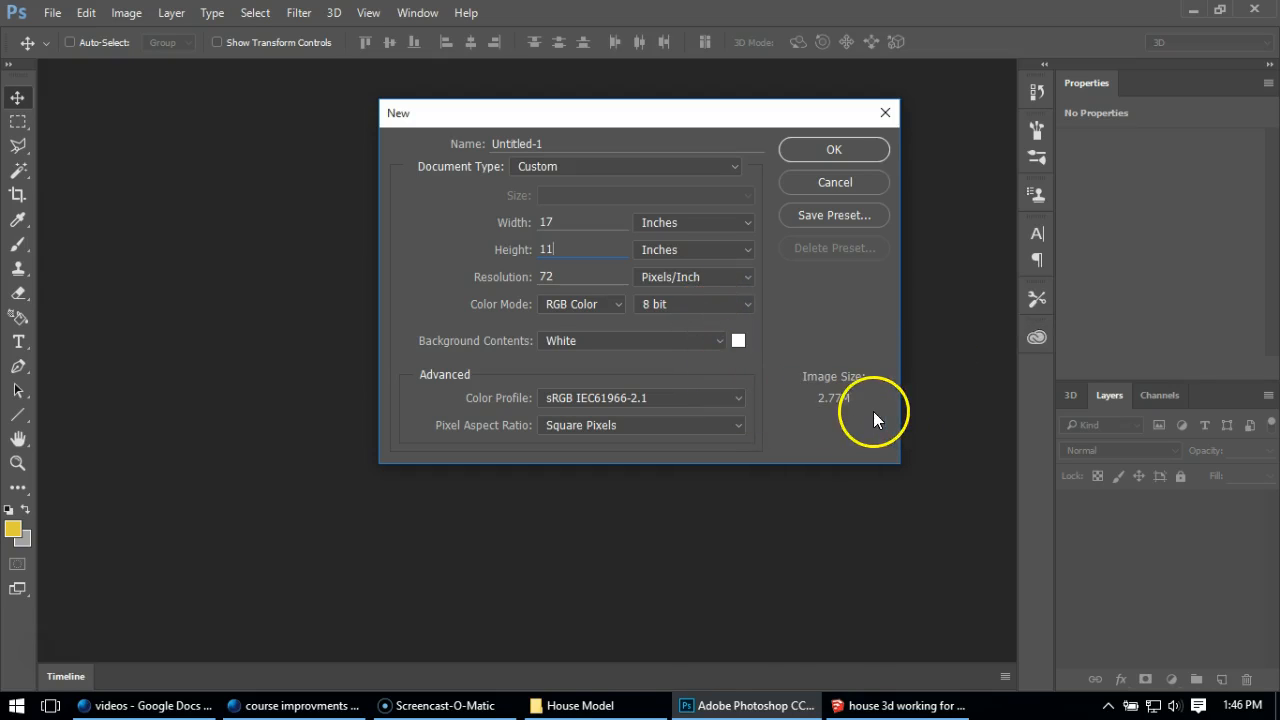
left_click_drag(591, 280, 517, 280)
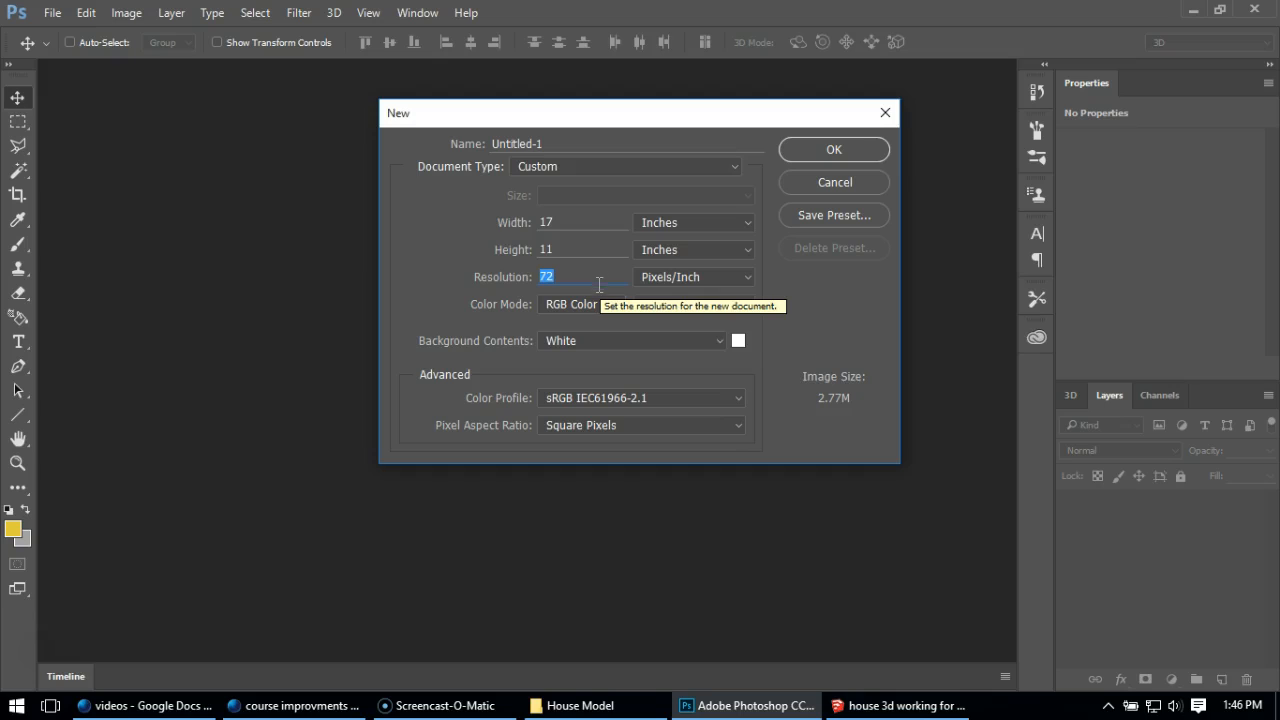
left_click(834, 152)
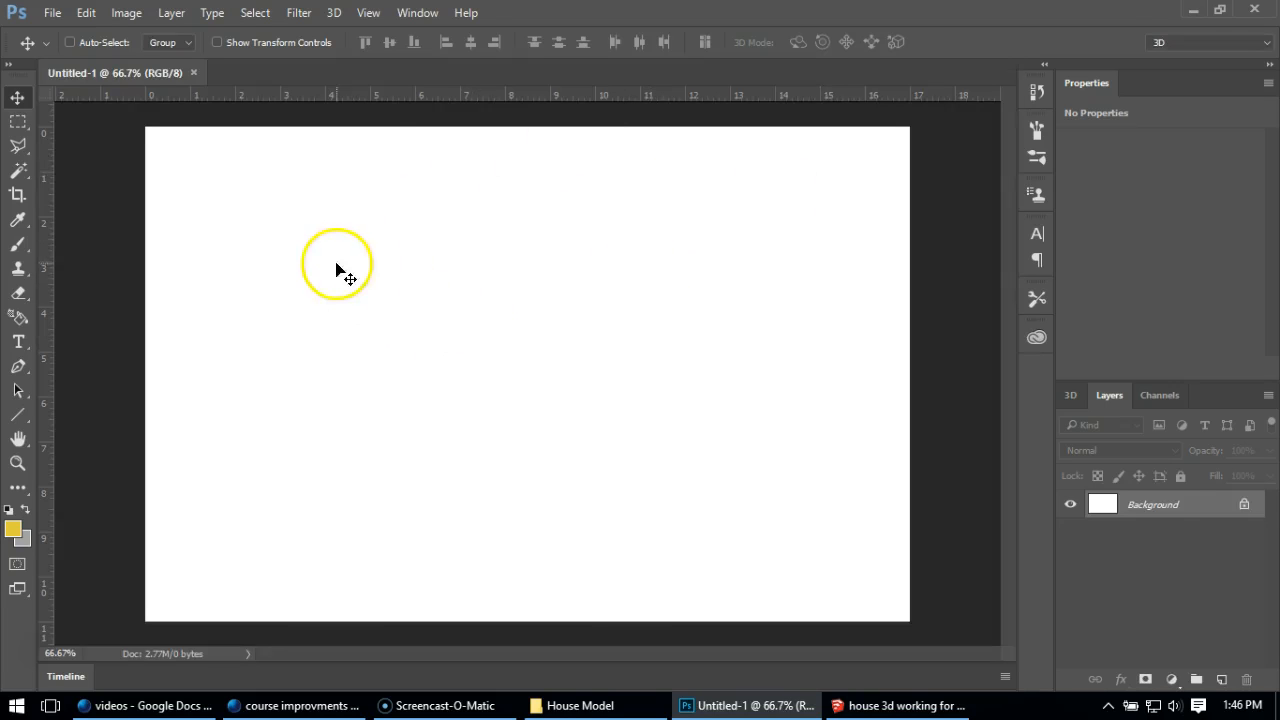
Import the "house 3d working for building" model from the class 300 folder as a new 3D layer.
left_click(334, 12)
left_click(340, 31)
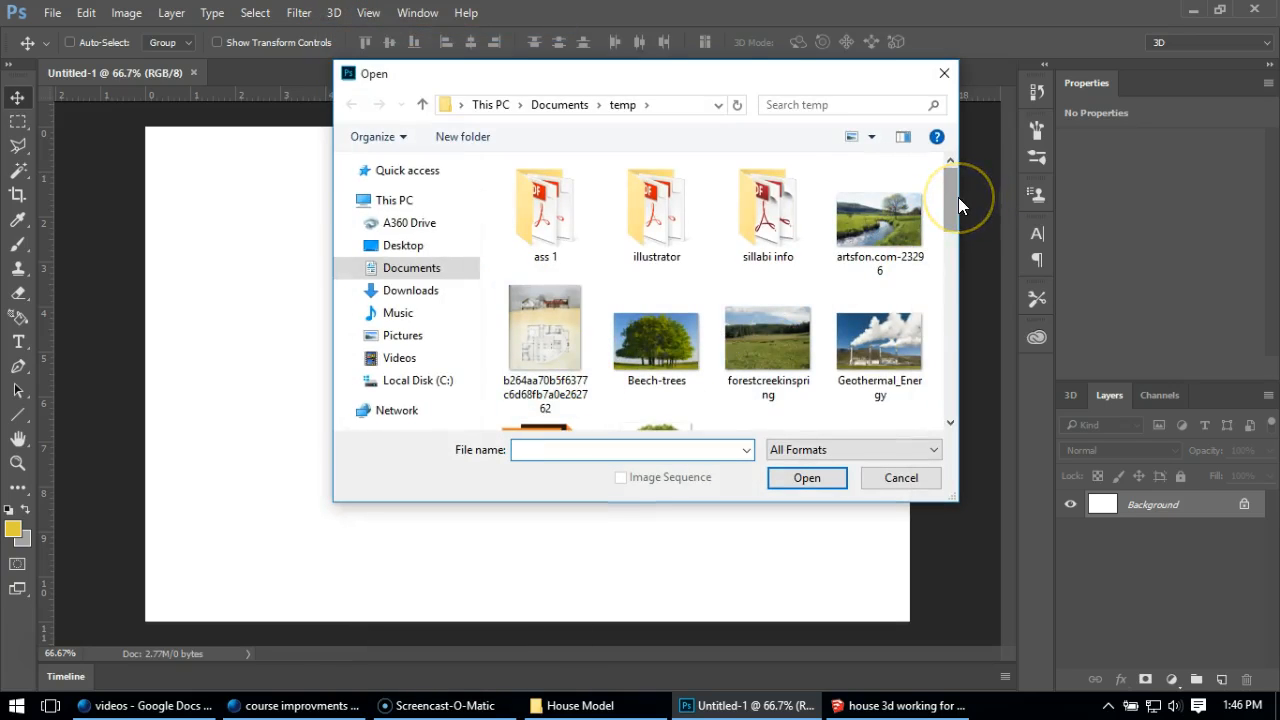
left_click(555, 105)
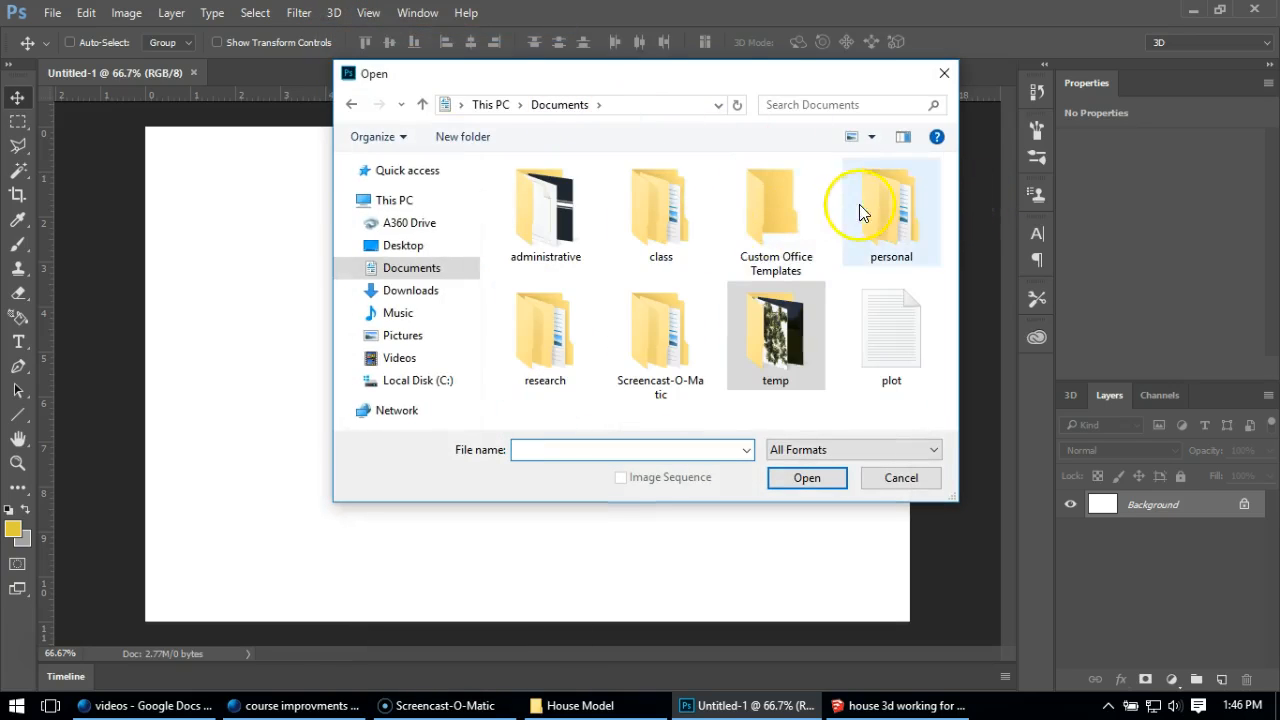
double_click(677, 229)
double_click(563, 214)
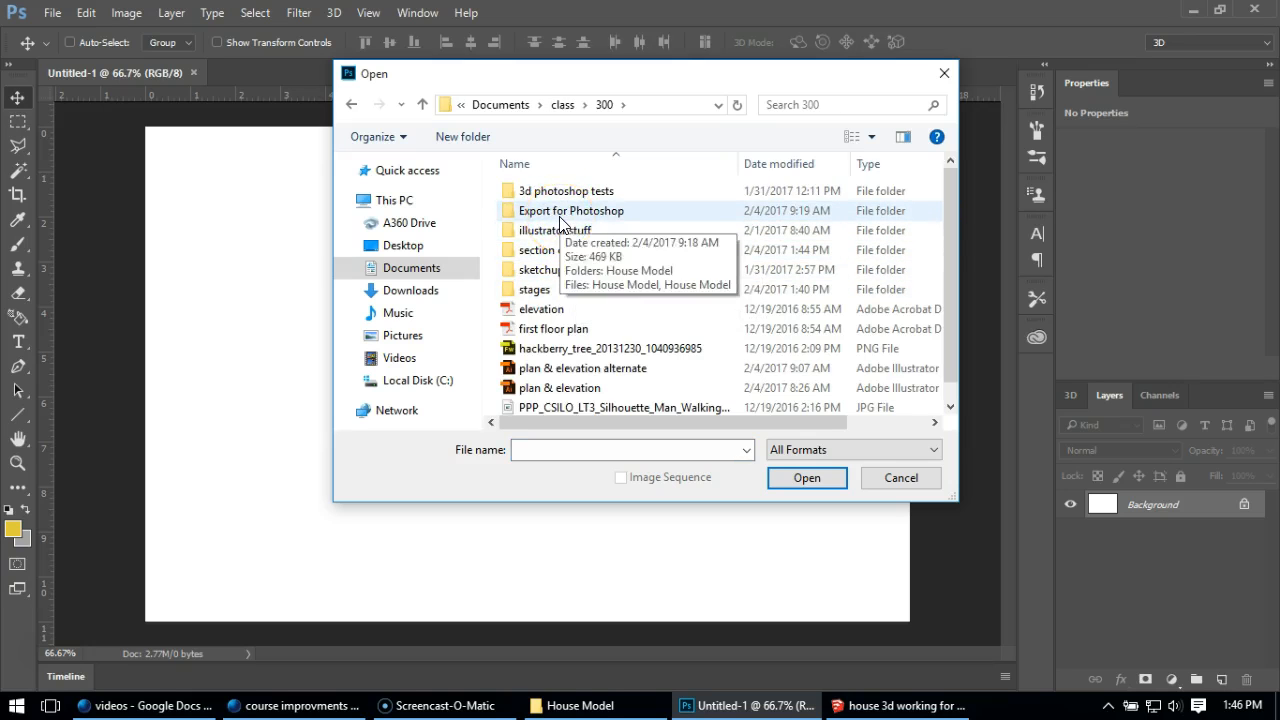
double_click(560, 251)
double_click(768, 218)
left_click(912, 126)
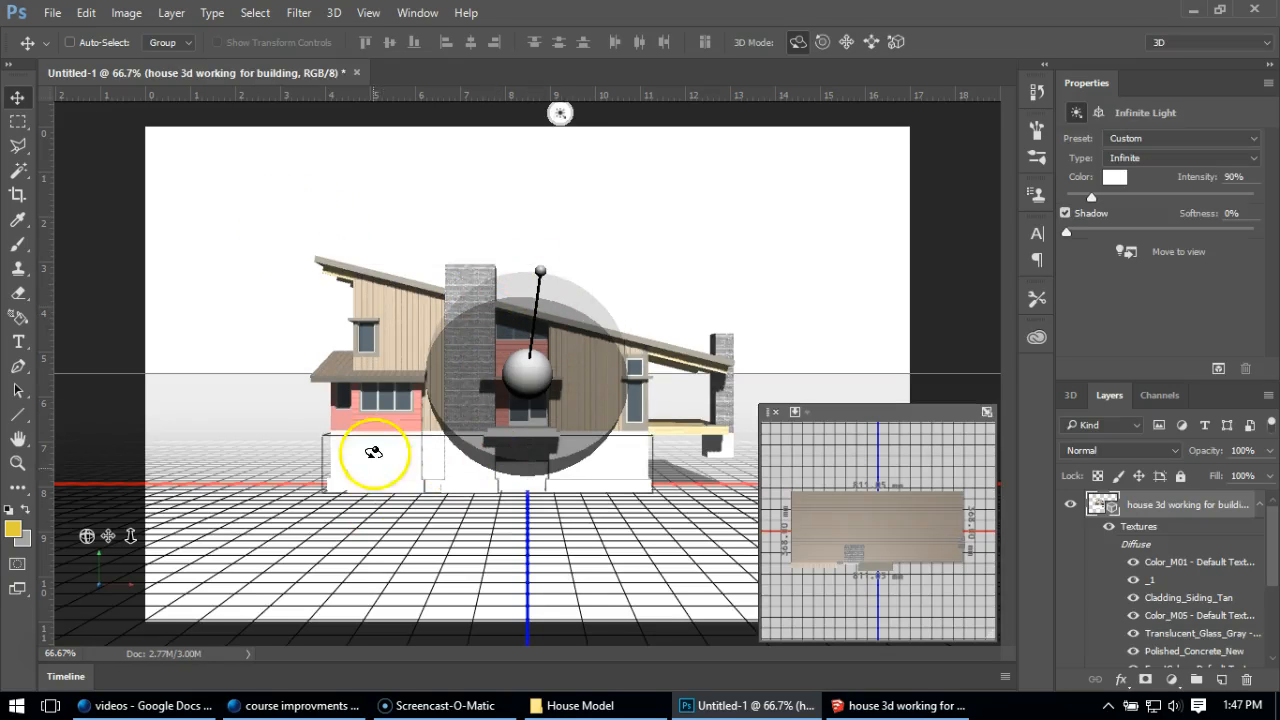
Adjust the direction of the infinite light that casts shadows on the house.
mouse_move(540, 270)
left_mouse_down()
mouse_move(560, 271)
mouse_move(529, 306)
mouse_move(491, 314)
mouse_move(497, 274)
mouse_move(537, 288)
left_mouse_up()
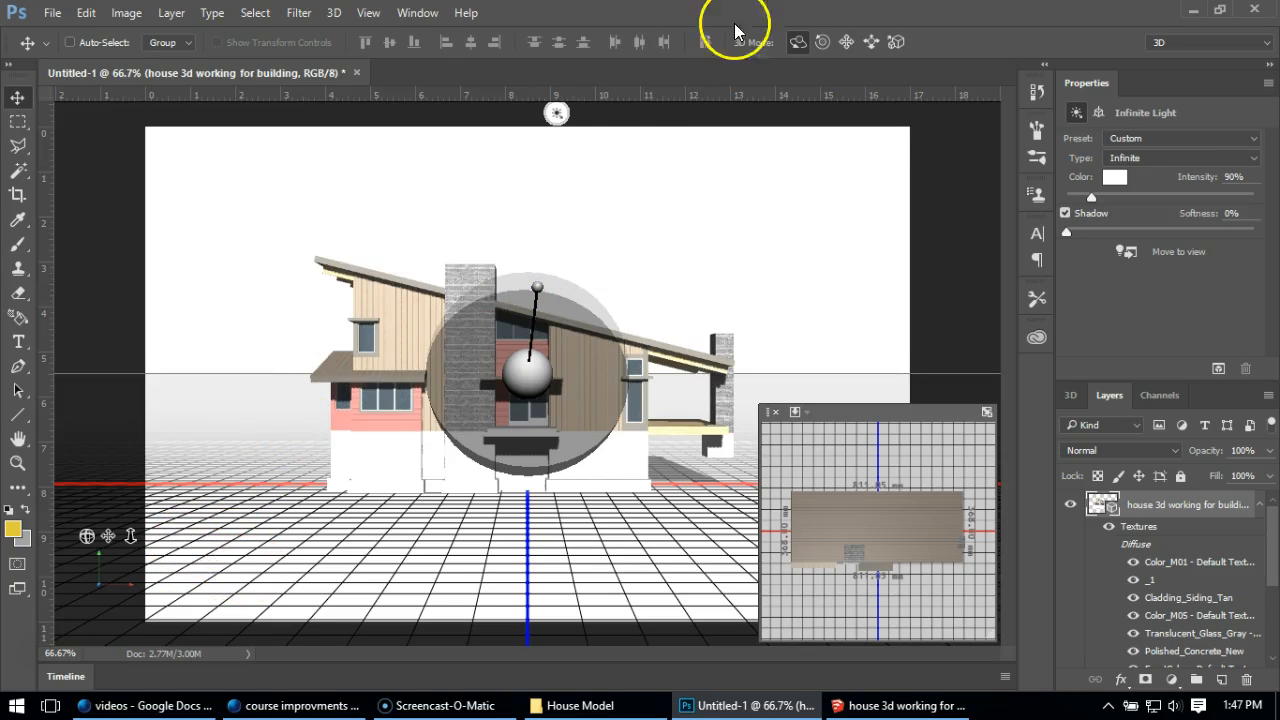
mouse_move(686, 230)
left_mouse_down()
mouse_move(654, 266)
mouse_move(592, 289)
mouse_move(663, 271)
mouse_move(692, 236)
left_mouse_up()
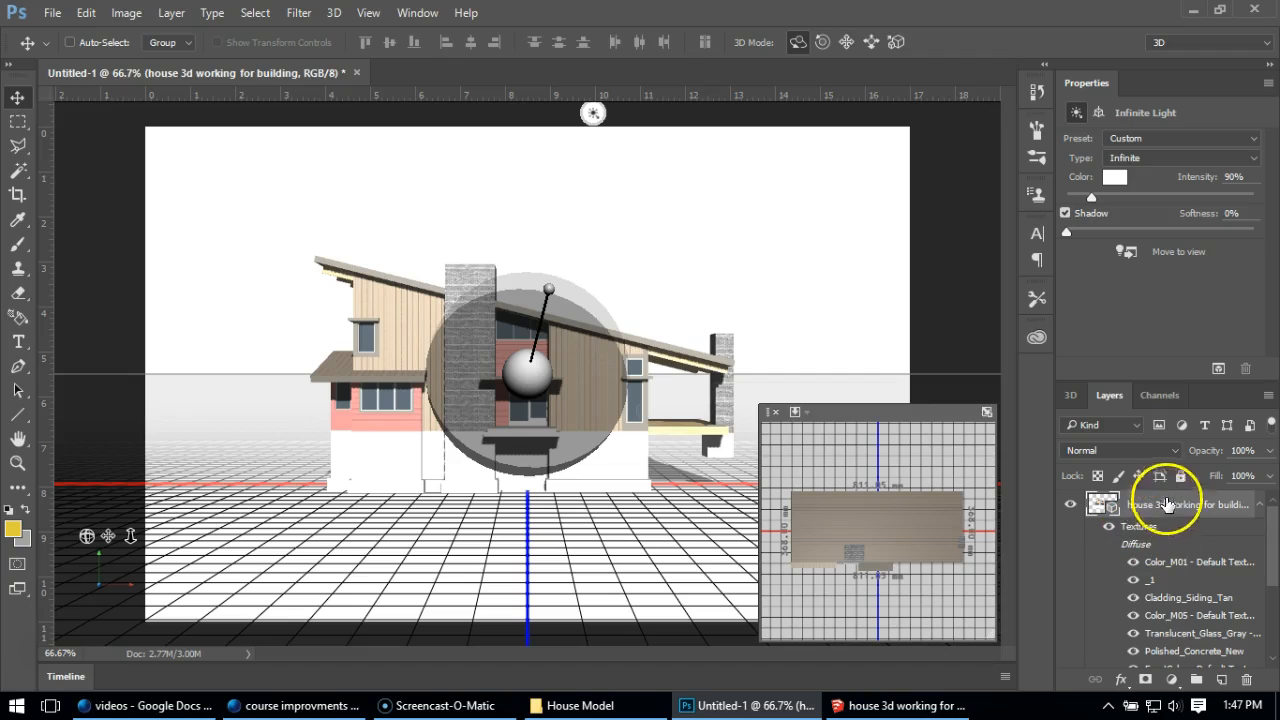
List the whole 3D scene and orbit the view around the house model.
left_click(1066, 395)
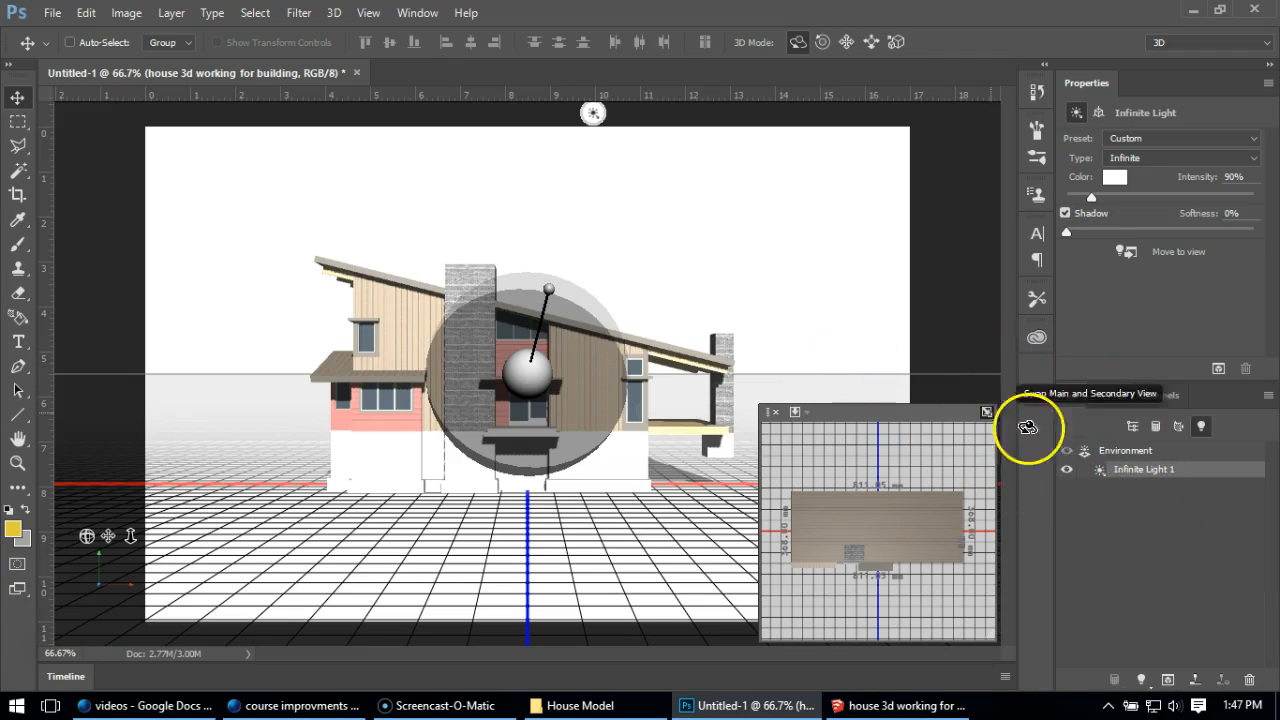
left_click(1124, 451)
left_click(1134, 430)
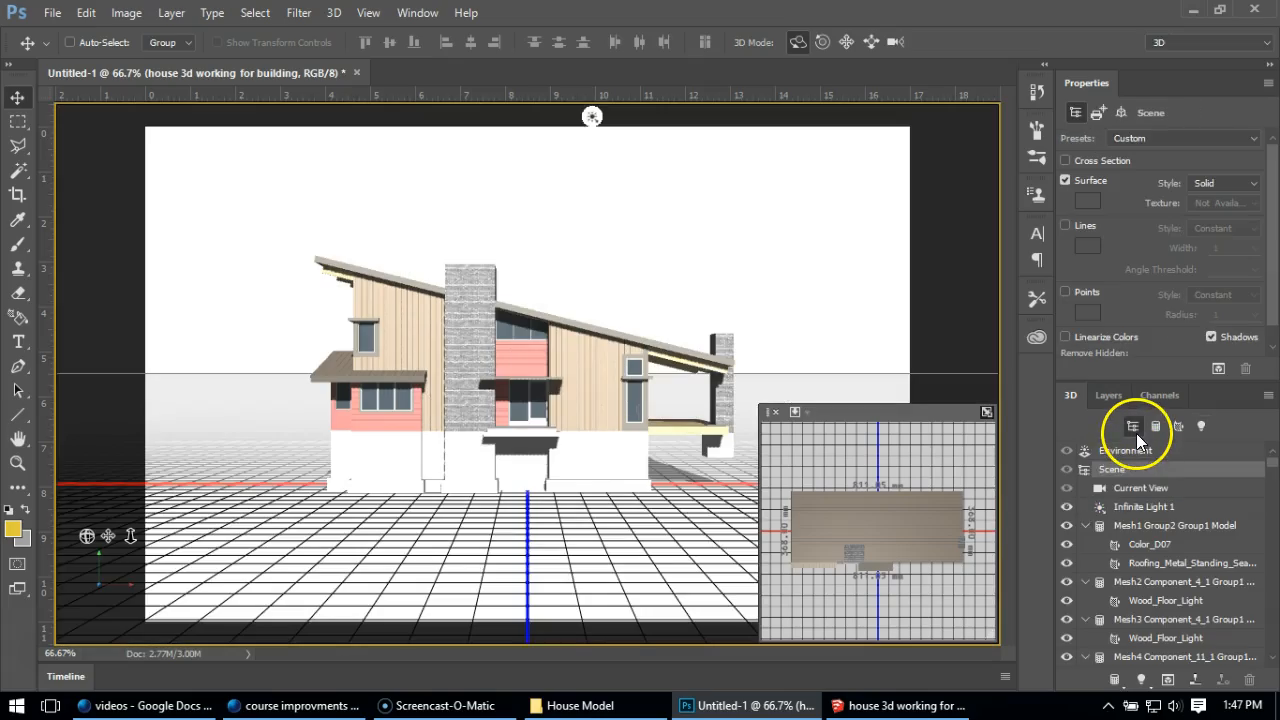
left_click_drag(766, 271, 703, 289)
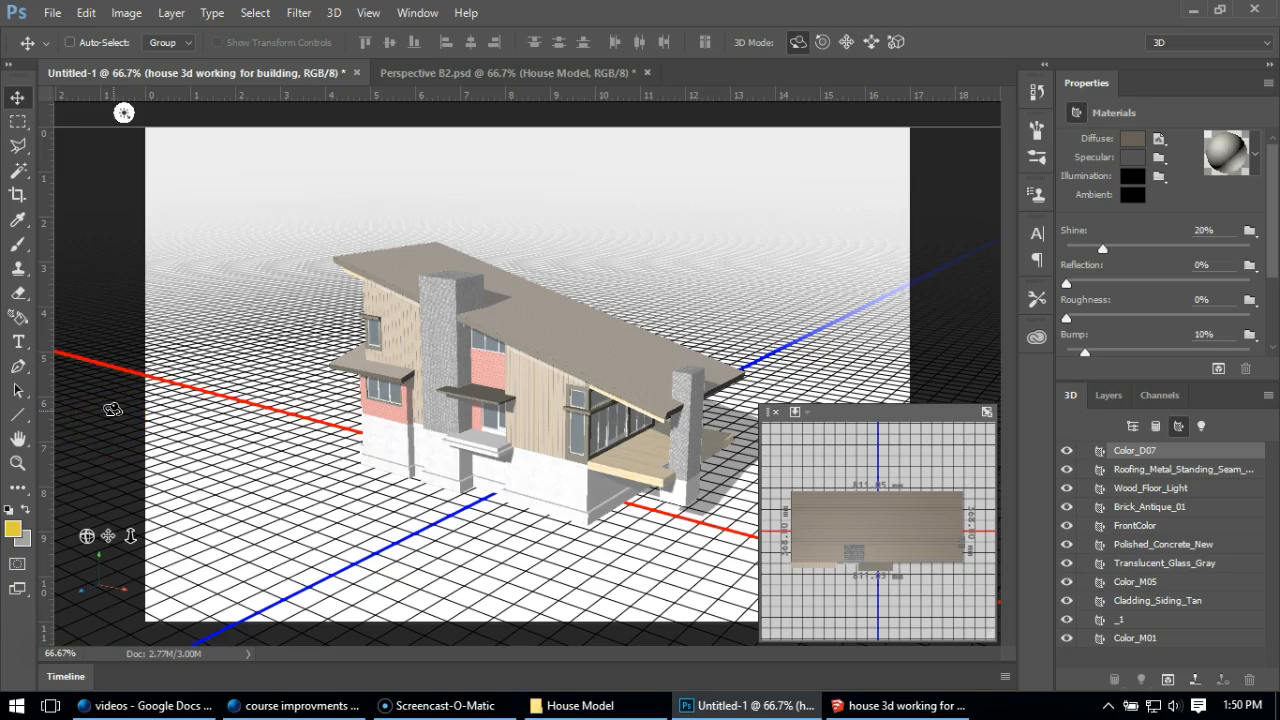
left_click(475, 383)
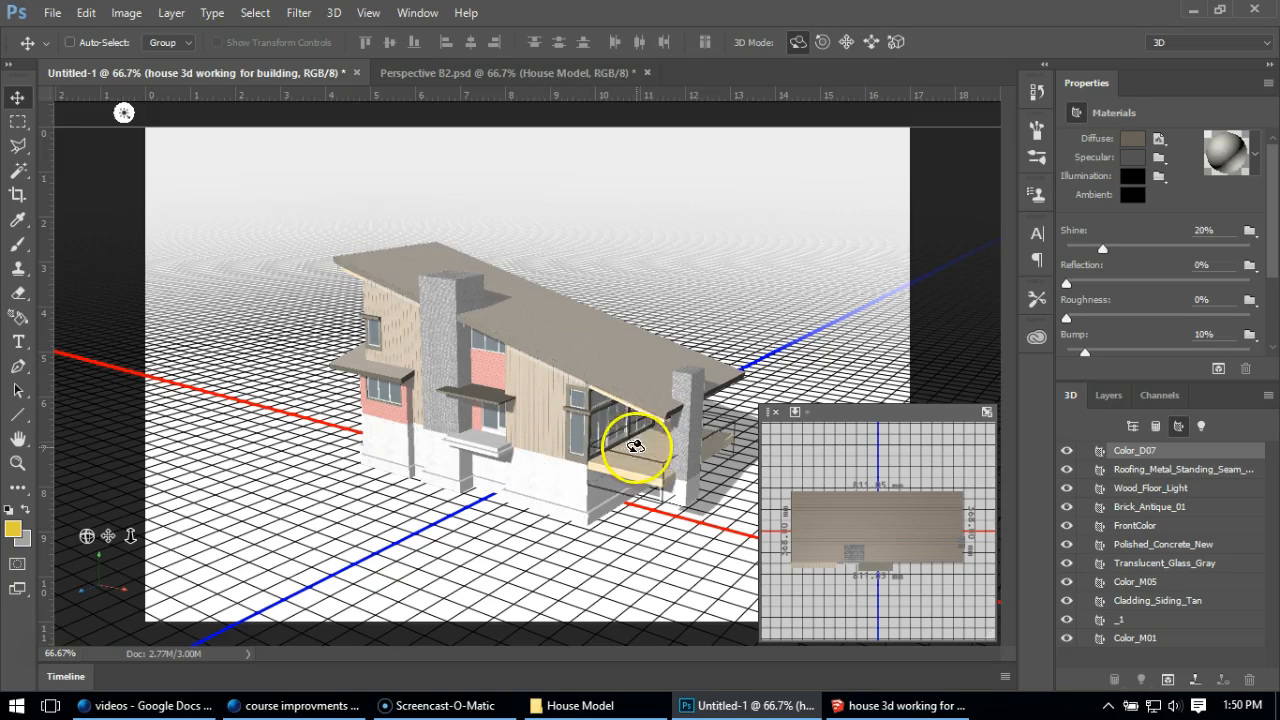
left_click(626, 398)
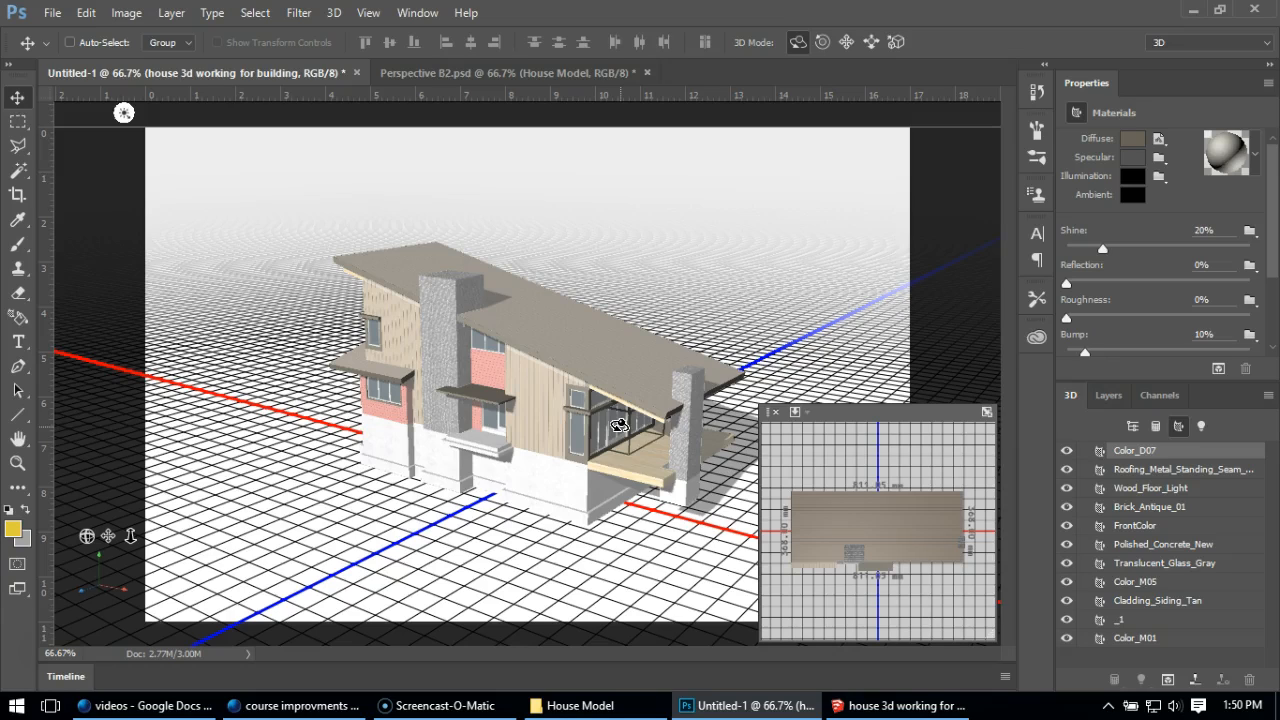
Switch to the Perspective B2.psd document and view the material preset options for the standing-seam metal roofing.
left_click(452, 72)
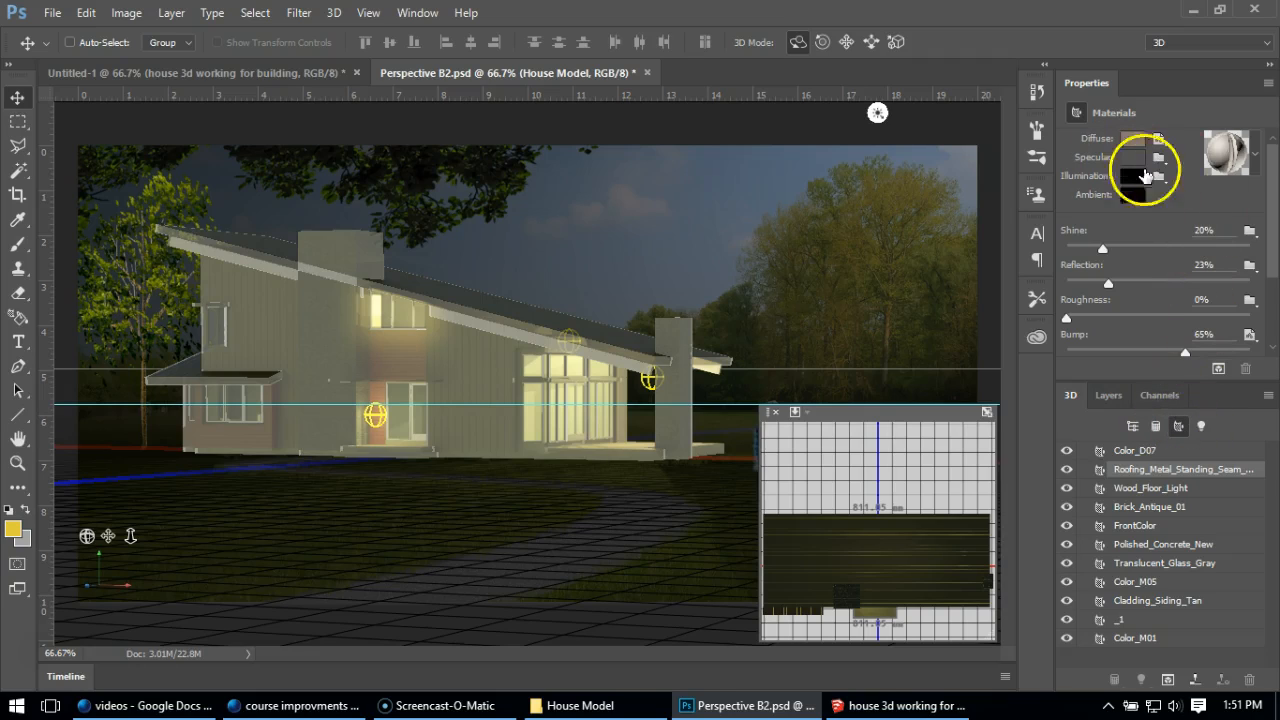
left_click(1255, 163)
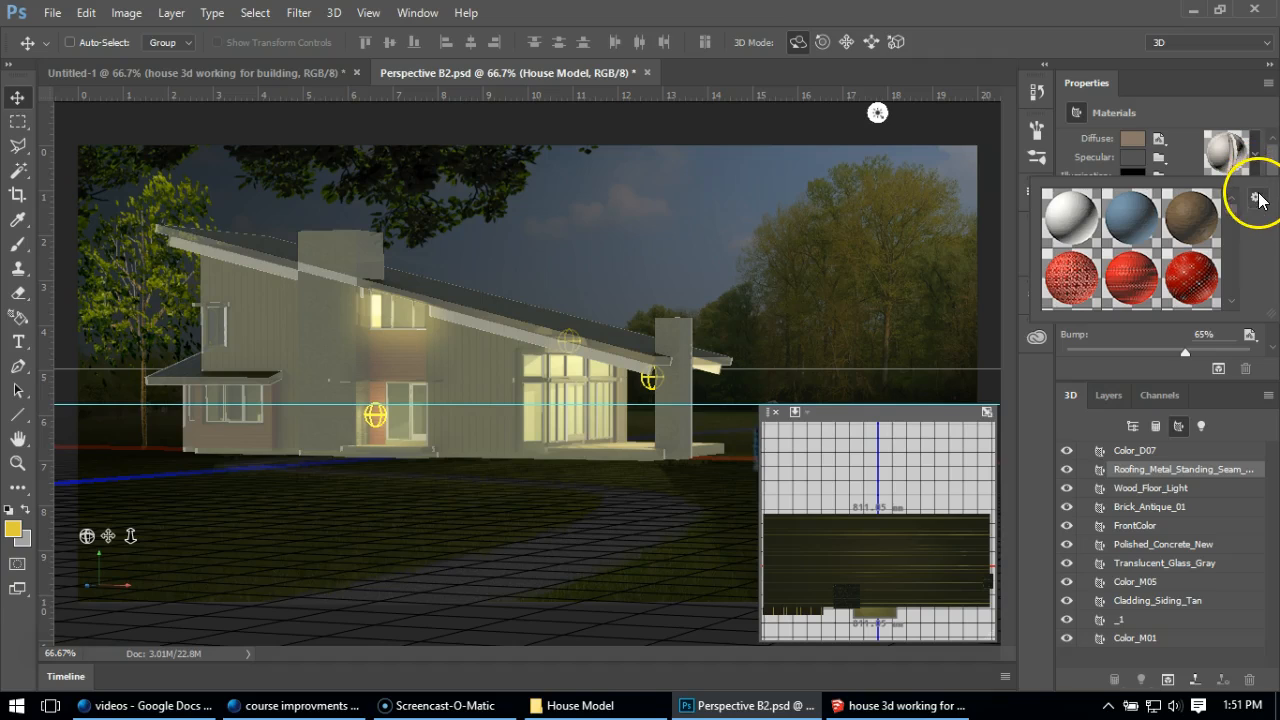
left_click(1256, 198)
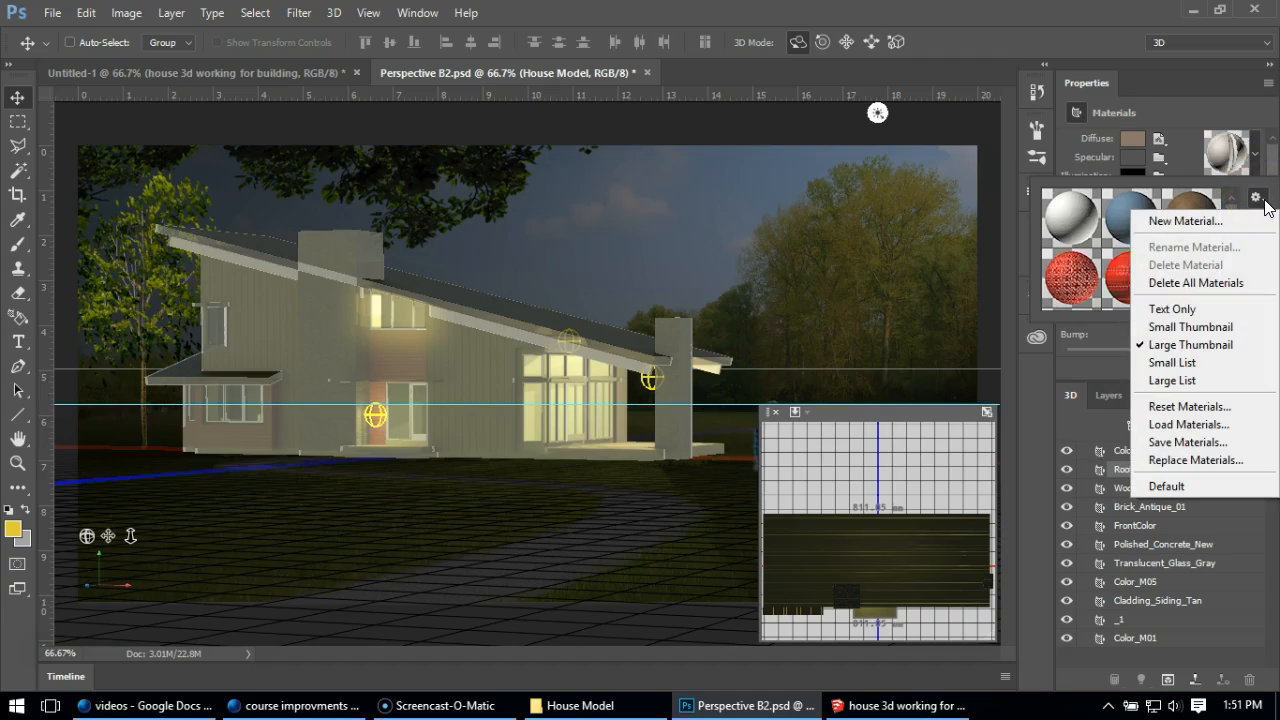
left_click(1187, 106)
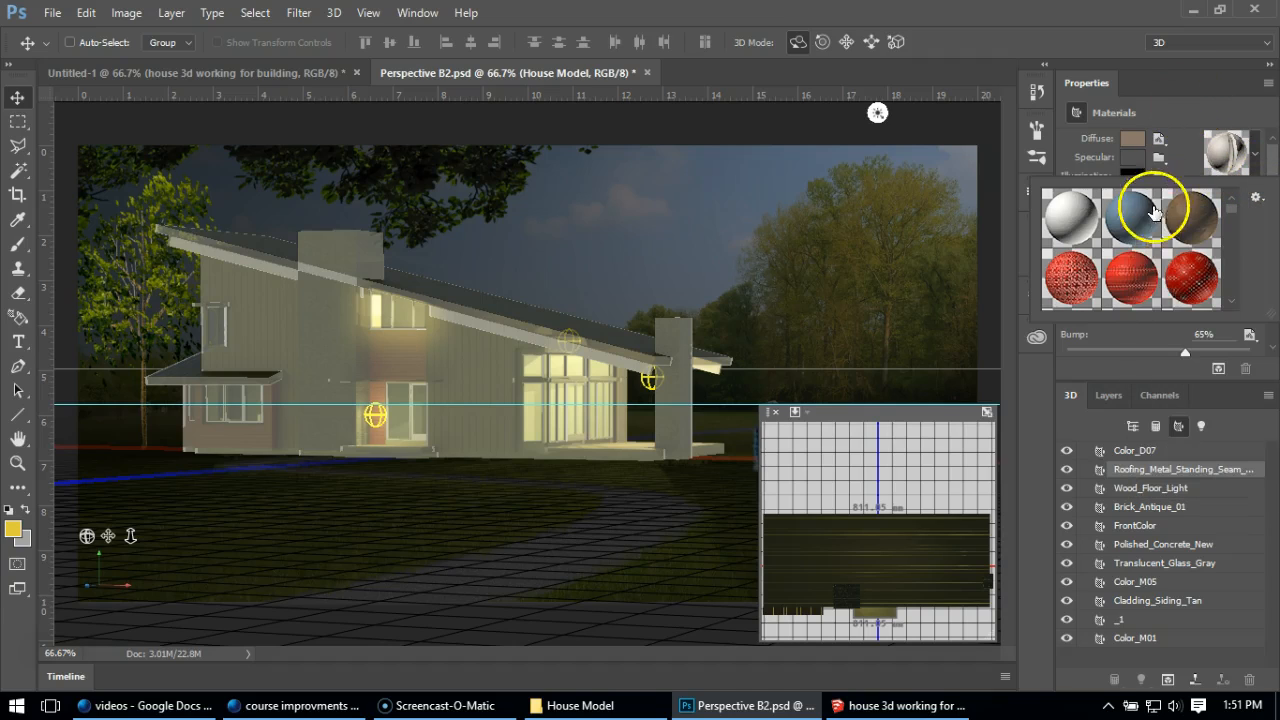
Save the Wood_Floor_Light material as a new material preset under the same name.
left_click(1162, 488)
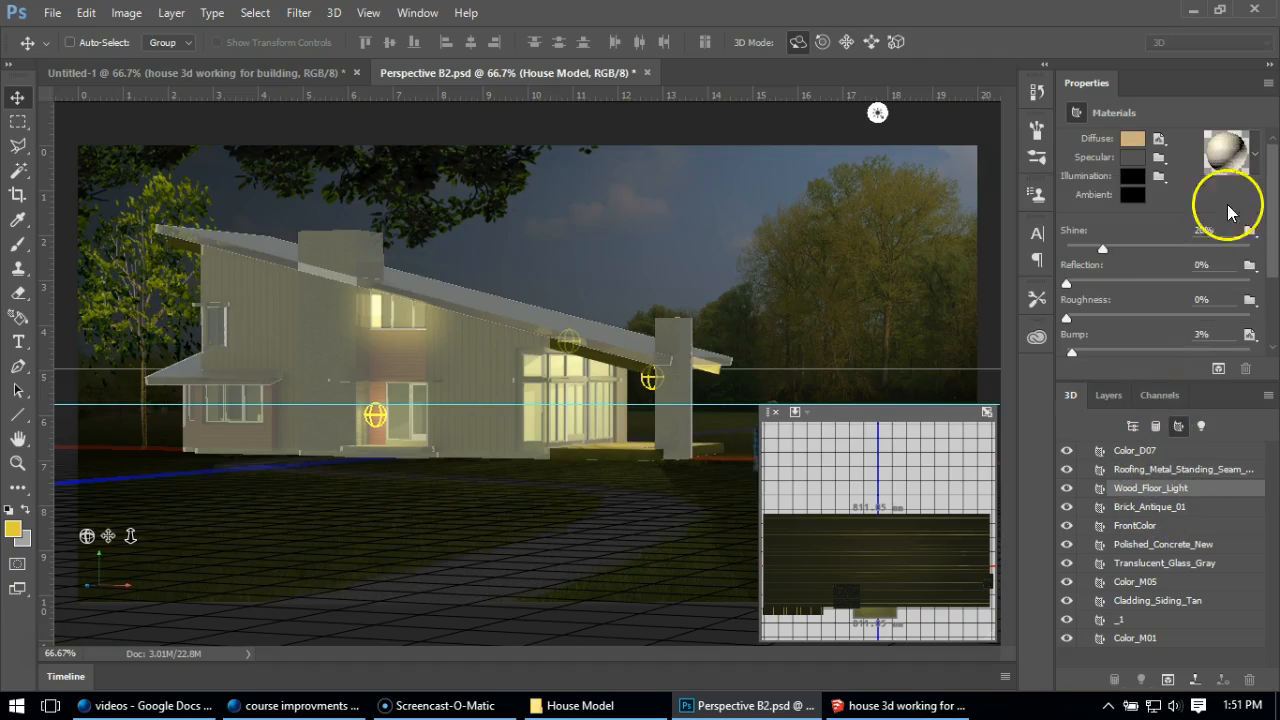
left_click(1248, 150)
left_click(1258, 200)
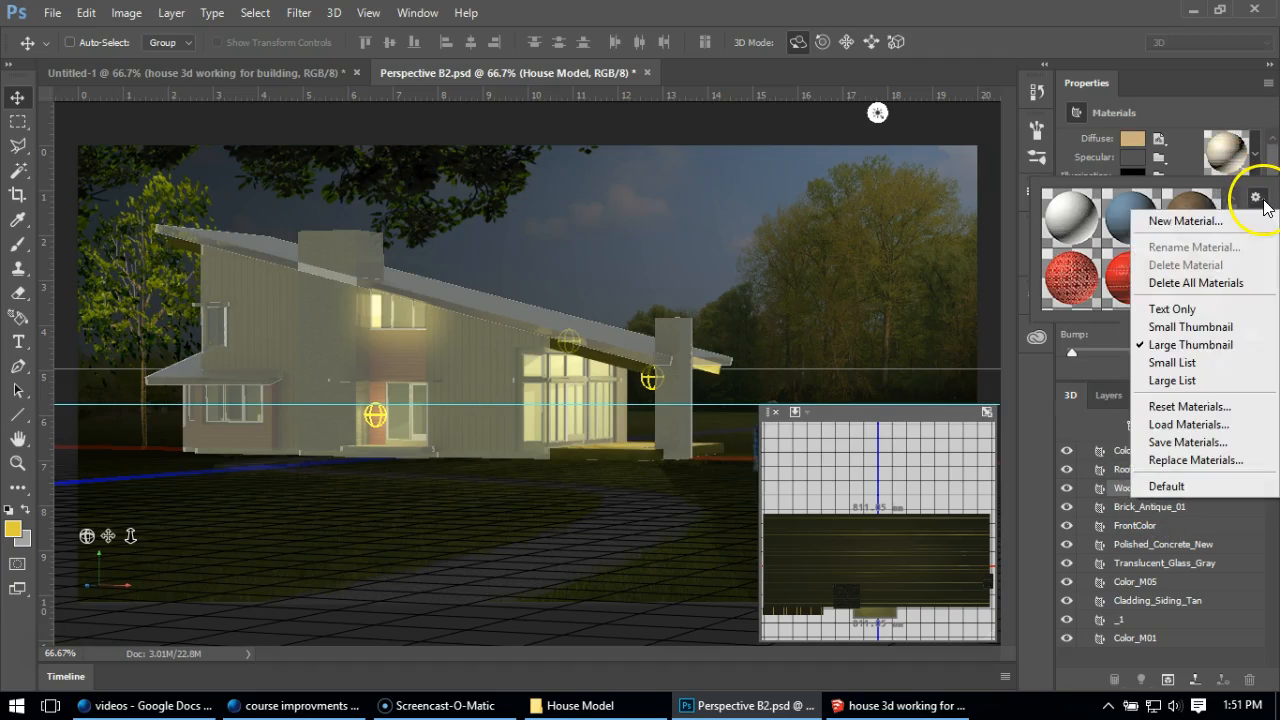
left_click(1245, 221)
left_click(766, 238)
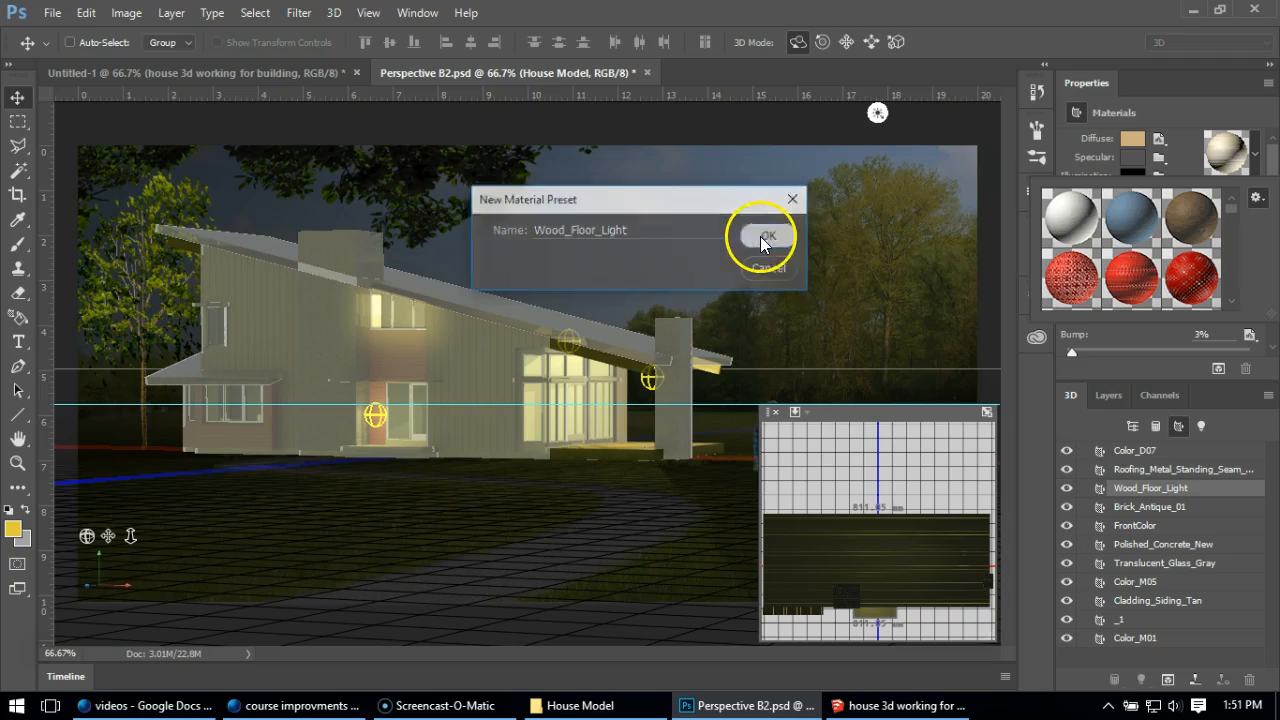
Try to save the Brick_Antique_01 material as a new material preset.
left_click(1150, 508)
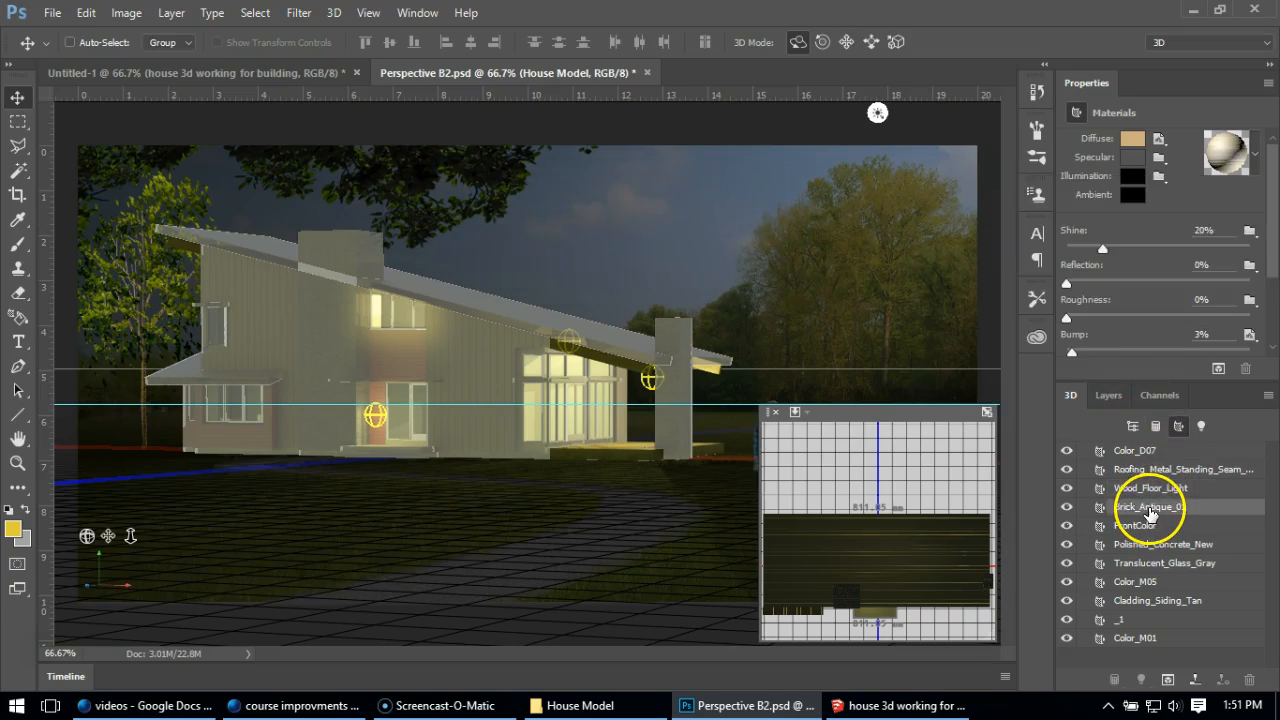
left_click(1245, 168)
left_click(1256, 198)
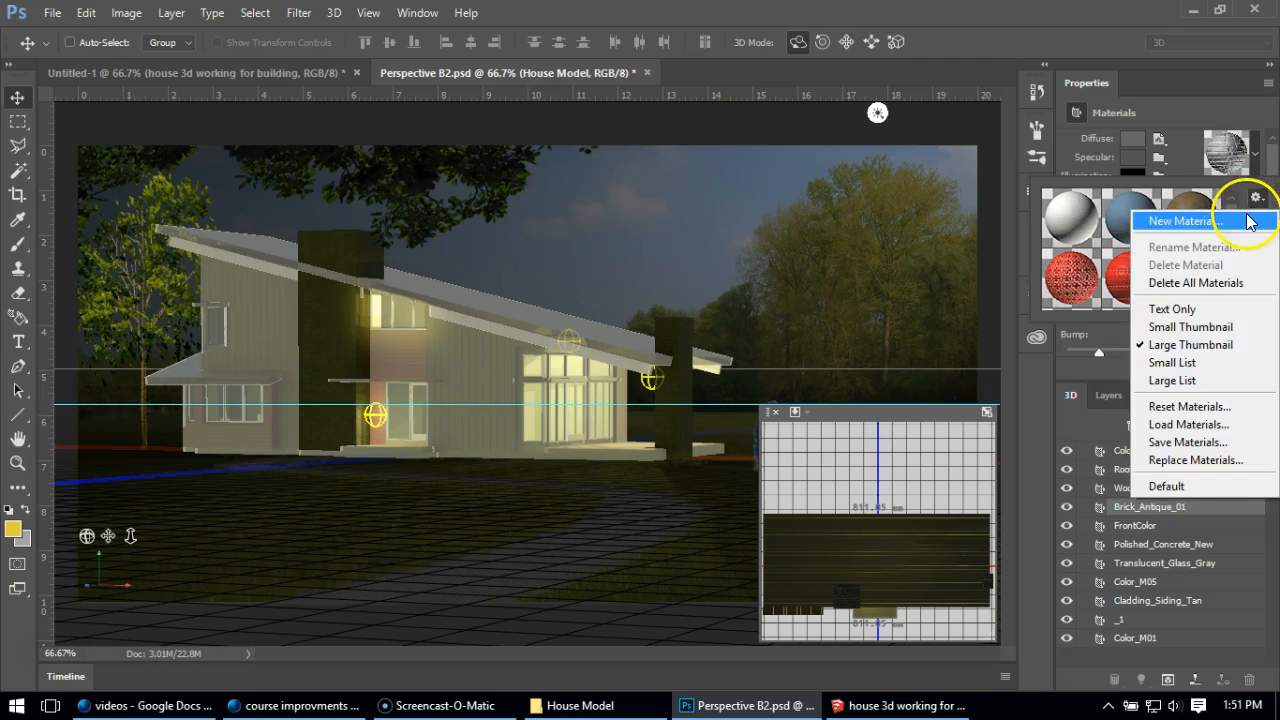
left_click(1184, 221)
left_click(765, 238)
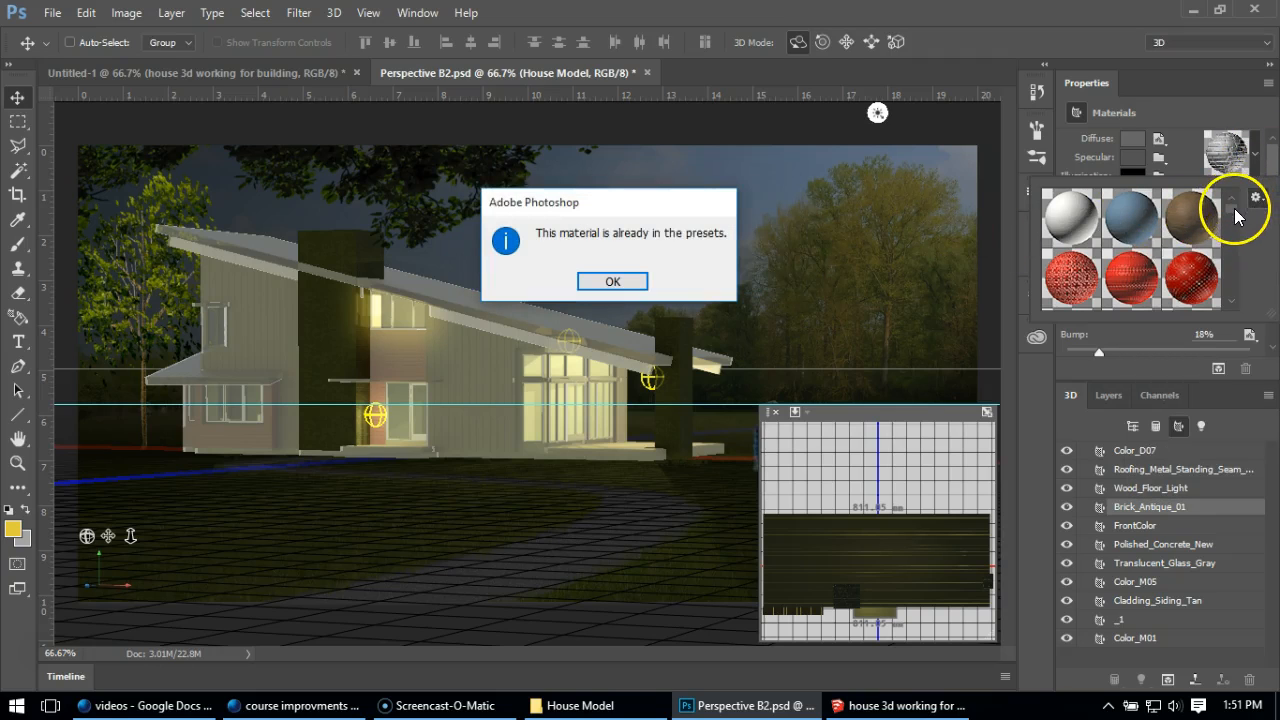
left_click(612, 281)
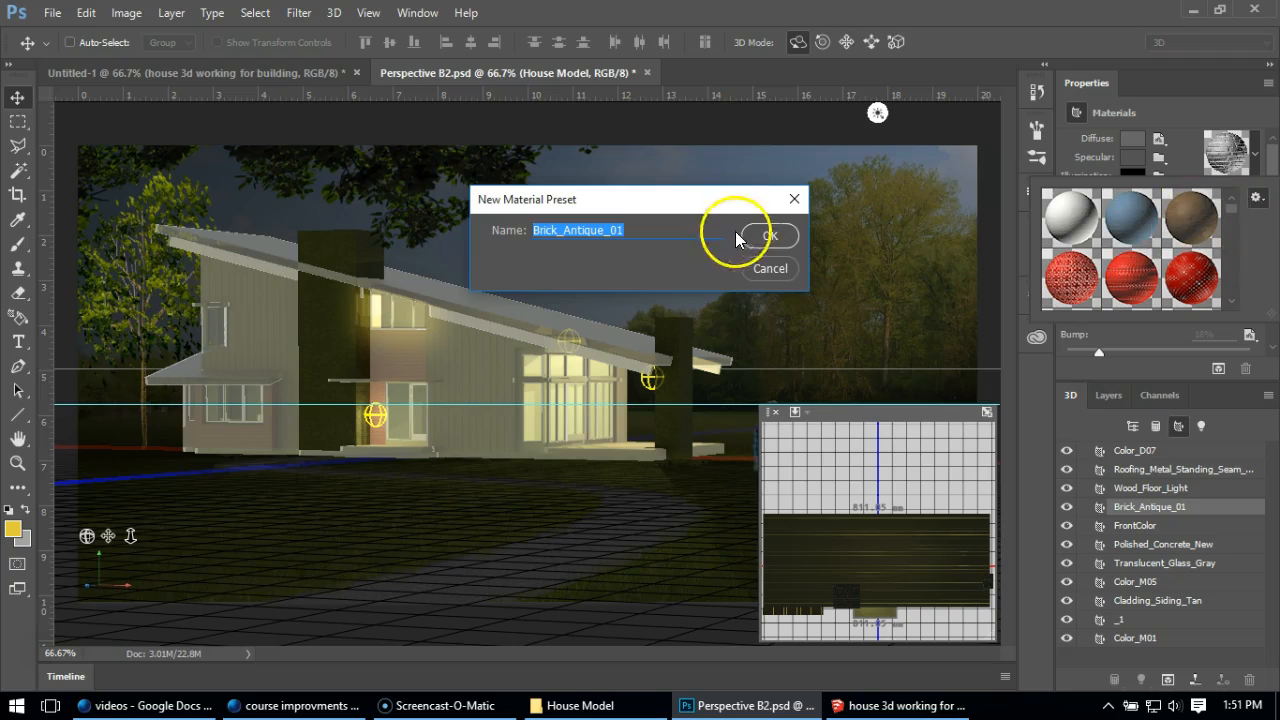
left_click(768, 268)
Check where the material presets can be saved as a .p3m file in the Export for Photoshop folder, without saving.
mouse_move(1228, 215)
left_mouse_down()
mouse_move(1232, 305)
mouse_move(1233, 205)
left_mouse_up()
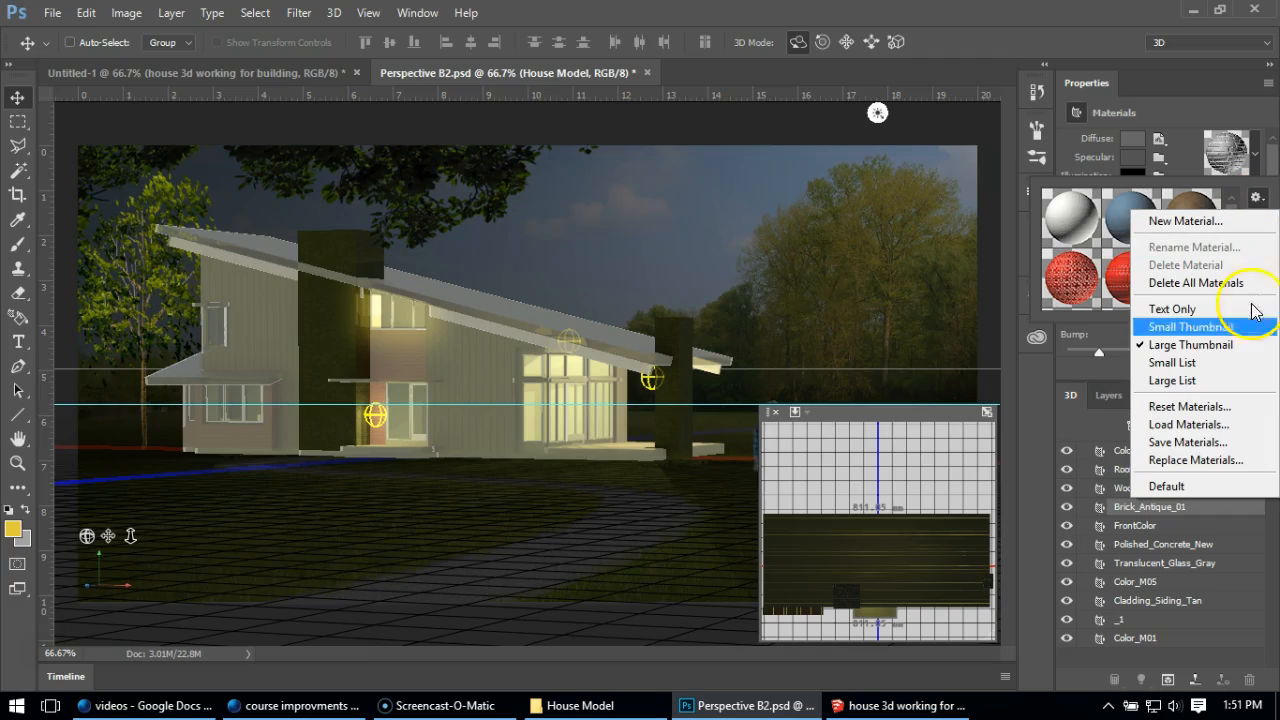
left_click(1222, 446)
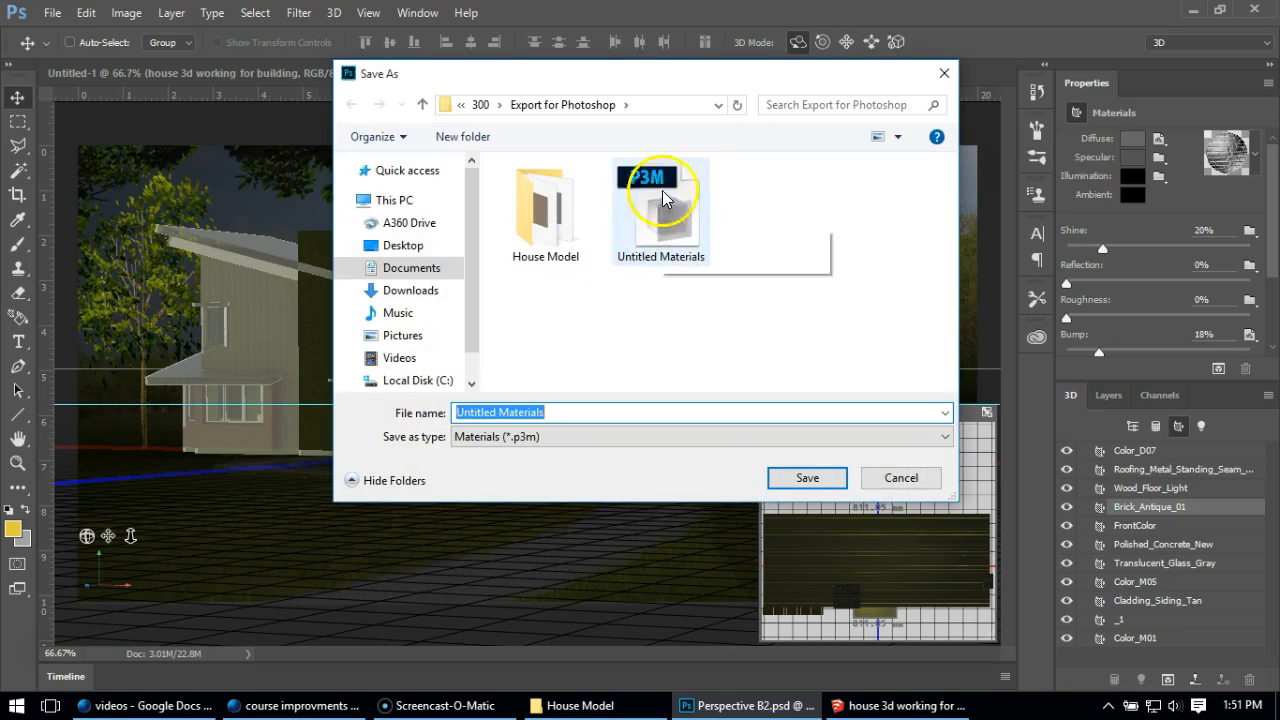
left_click(886, 482)
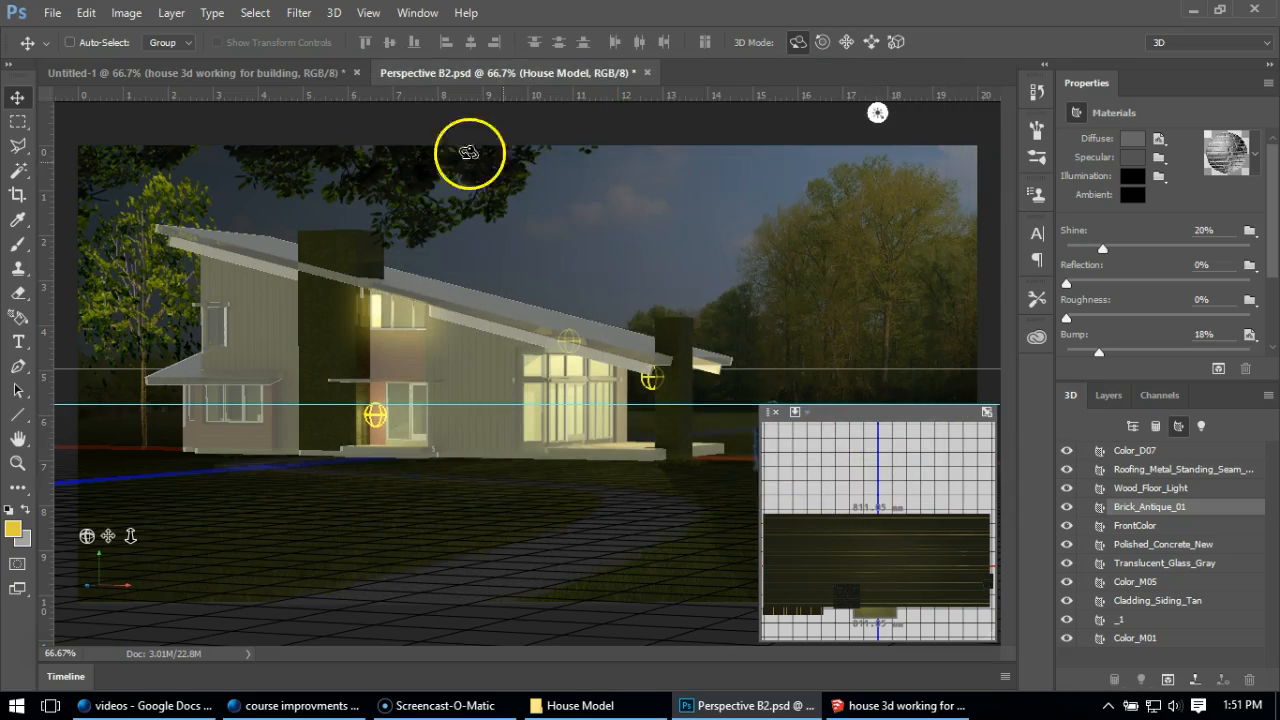
Return to the Untitled-1 house document and view the material preset options for Color_D07.
left_click(271, 72)
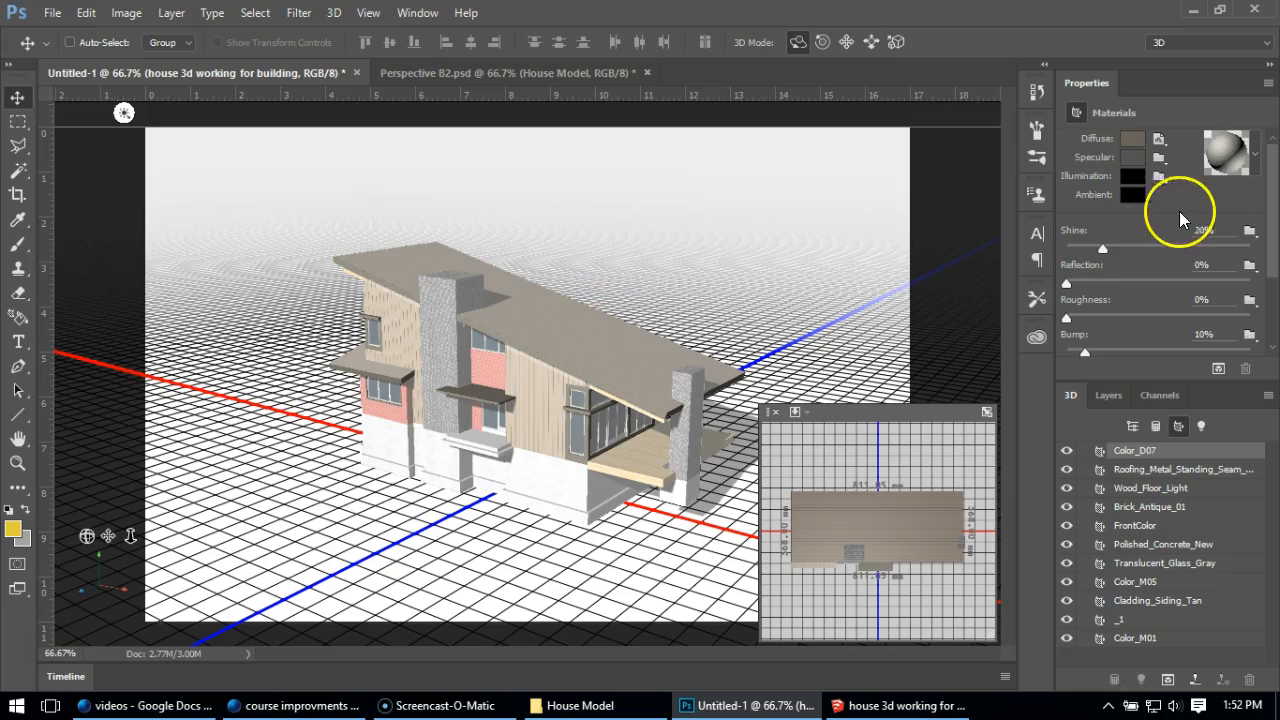
left_click(1255, 155)
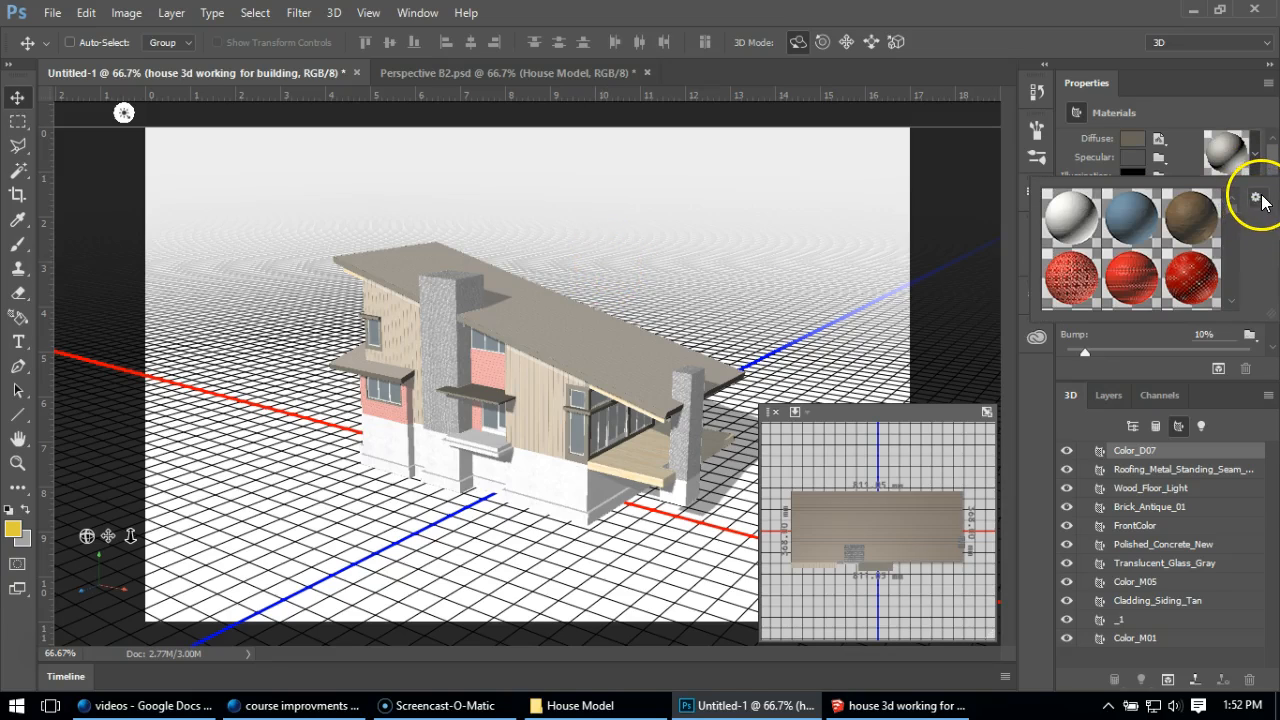
left_click(1256, 197)
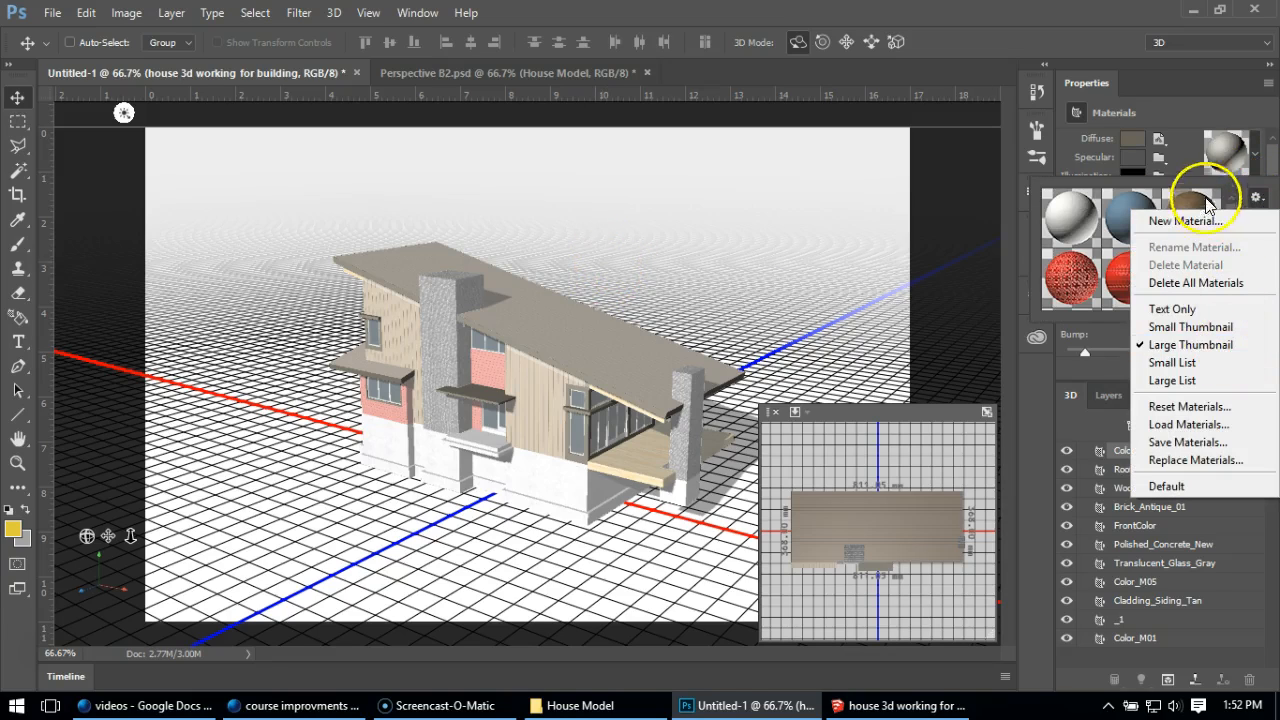
left_click(1196, 153)
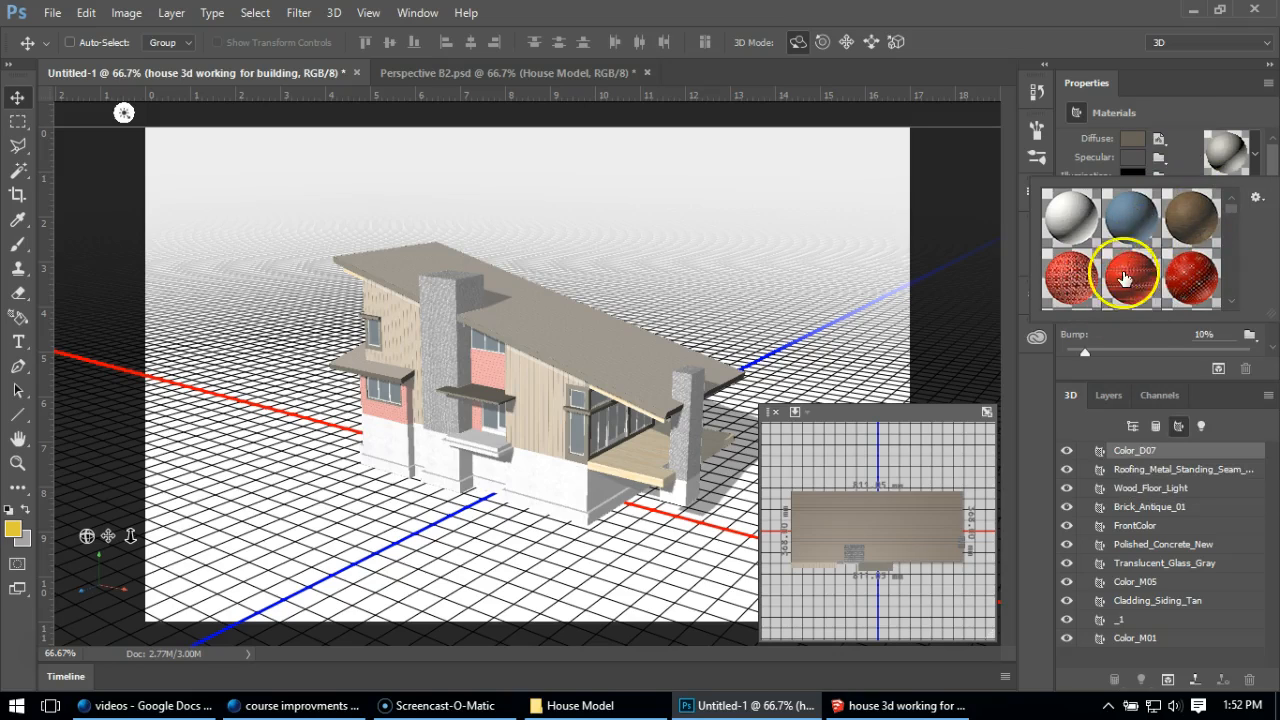
Select the Brick_Antique_01 material and open the material preset library for it.
left_click(1145, 507)
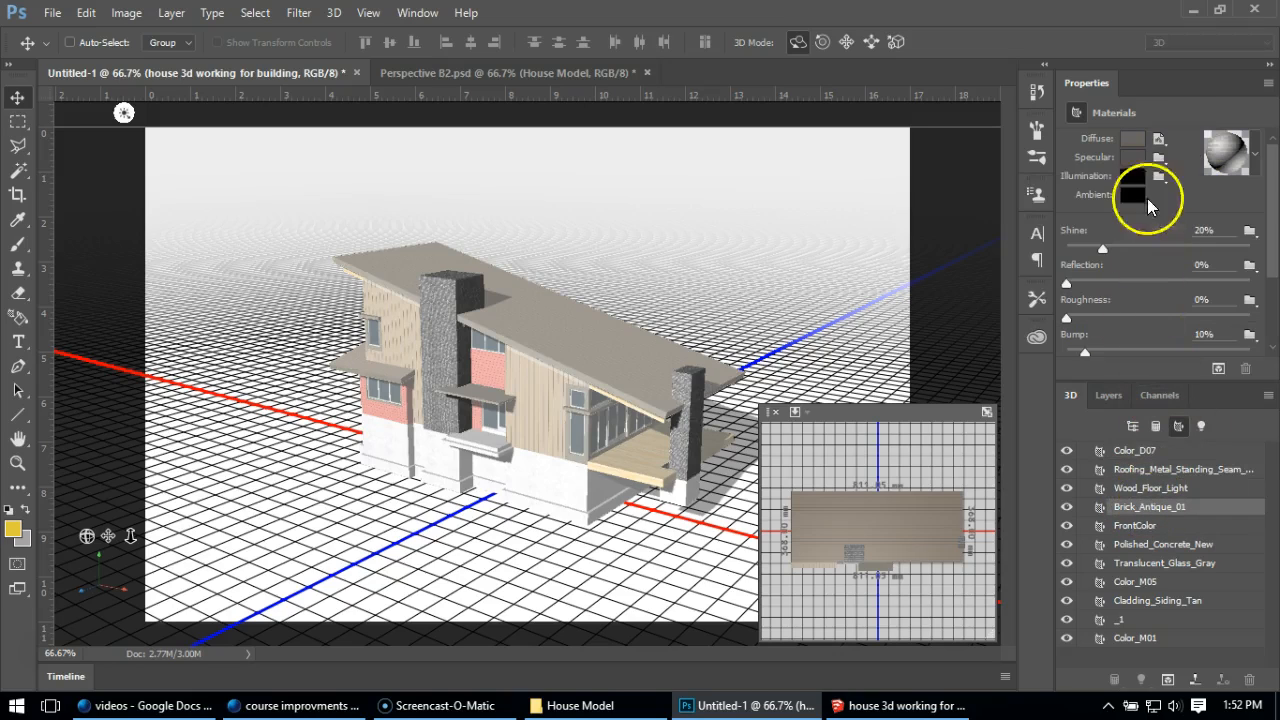
left_click(1257, 160)
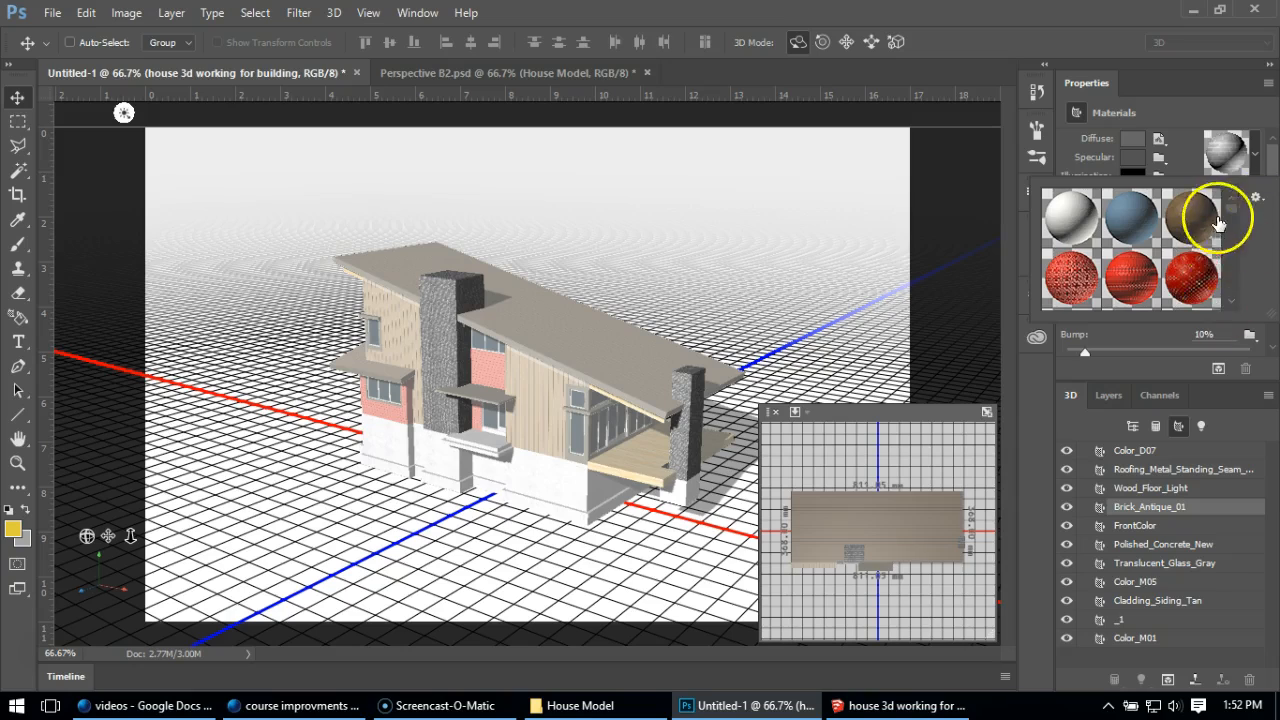